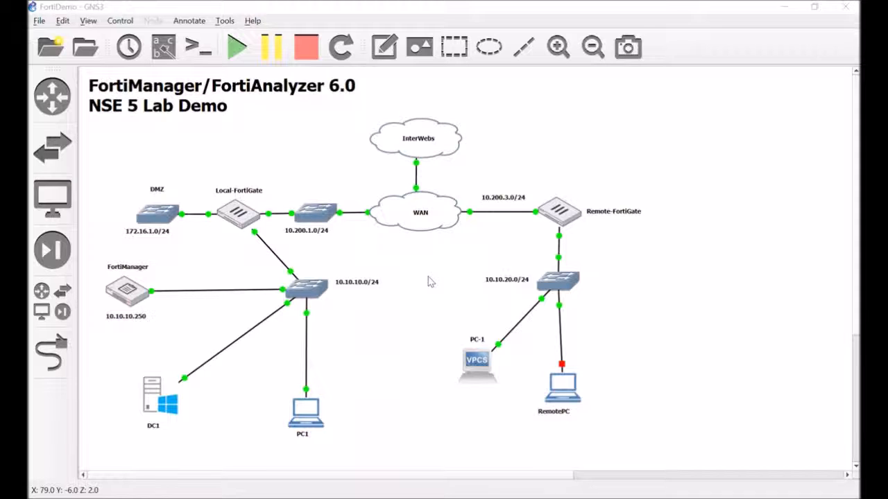
Step: Open the PC1 console and display the IPv4 policy of the Local-FortiGate-Initial package in Policy & Objects
double_click(307, 415)
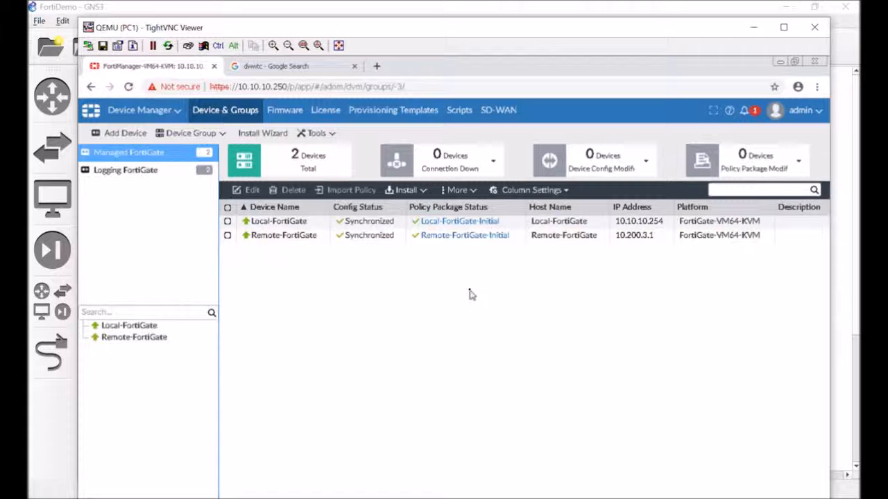
click(145, 111)
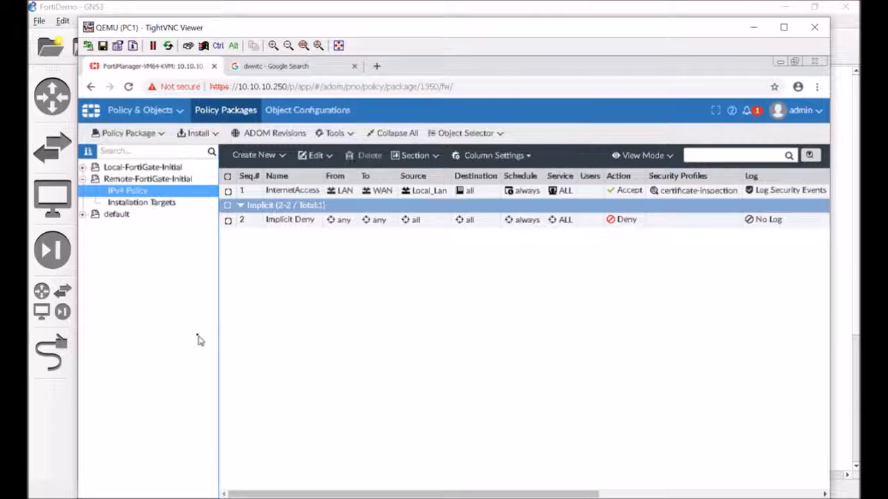
click(142, 168)
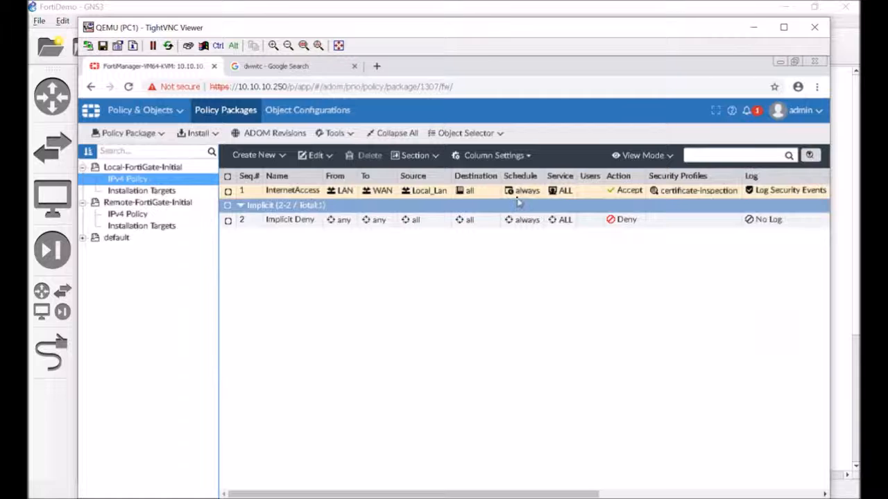
Step: Clone the Local-FortiGate-Initial policy package under the name AntiVirus
right_click(160, 169)
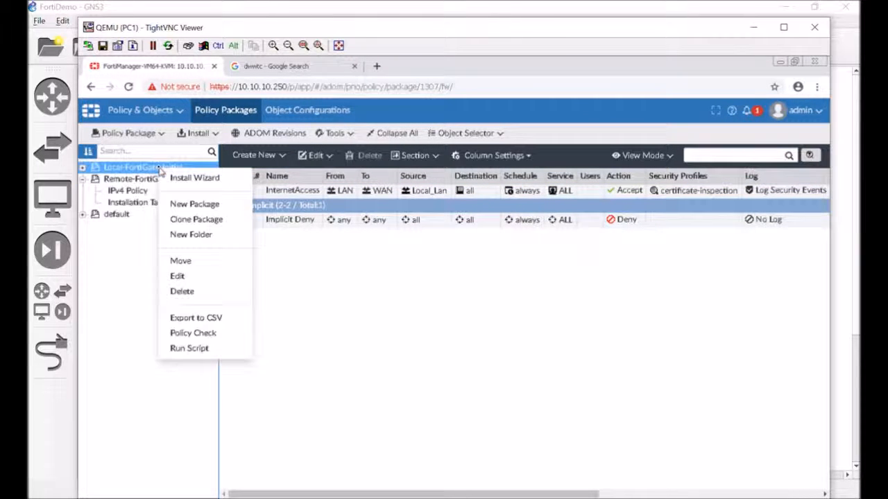
click(212, 222)
drag(471, 291, 313, 293)
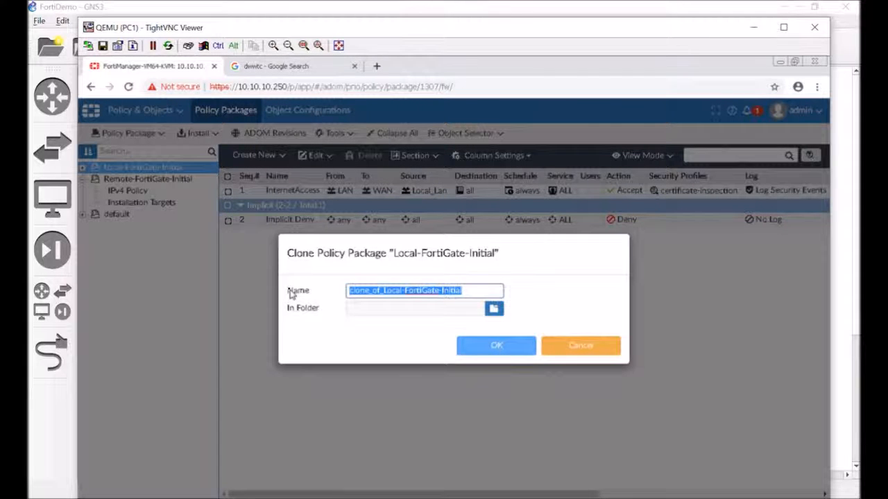
text(An)
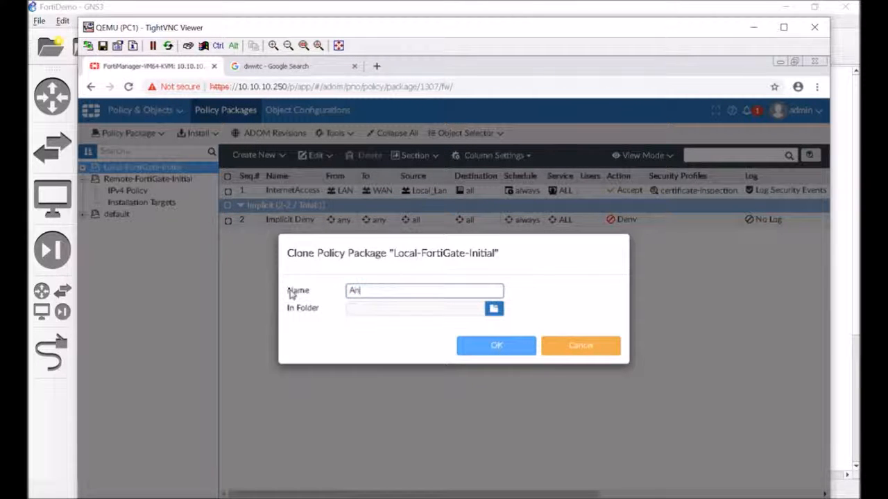
text(tiVirus)
click(497, 347)
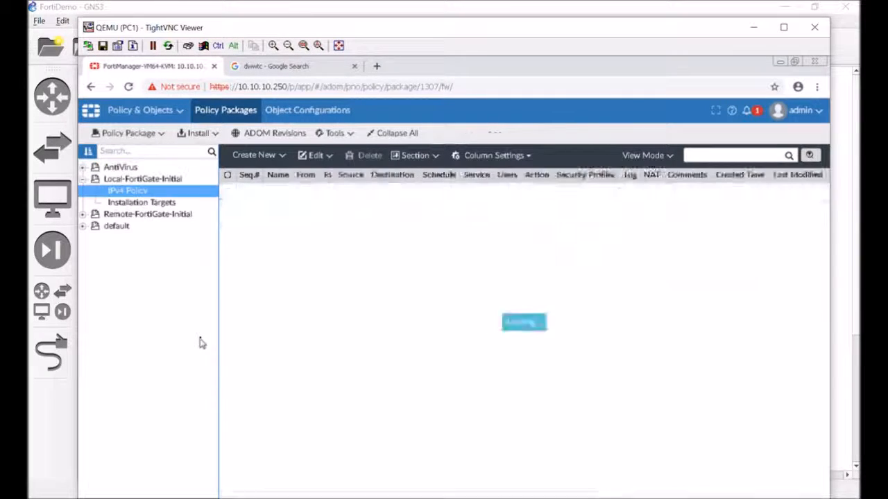
Step: Add the default antivirus profile to the InternetAccess rule in the AntiVirus package's IPv4 policy, keeping certificate-inspection
click(109, 168)
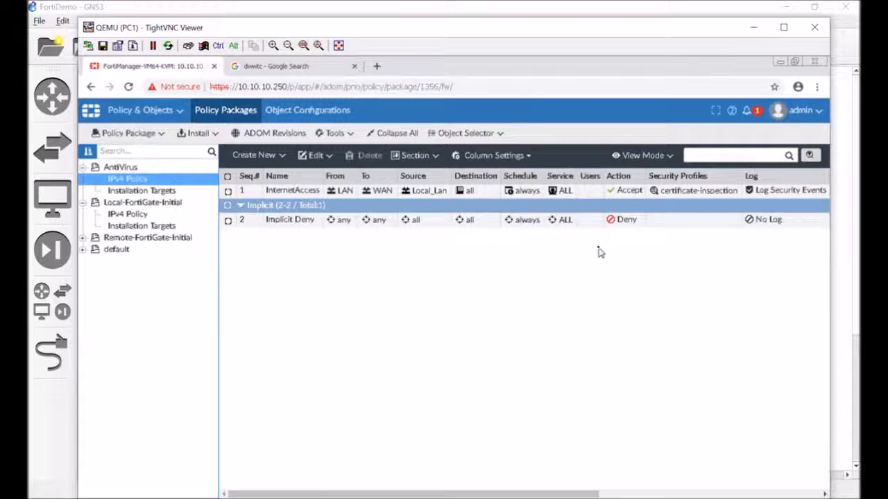
click(693, 193)
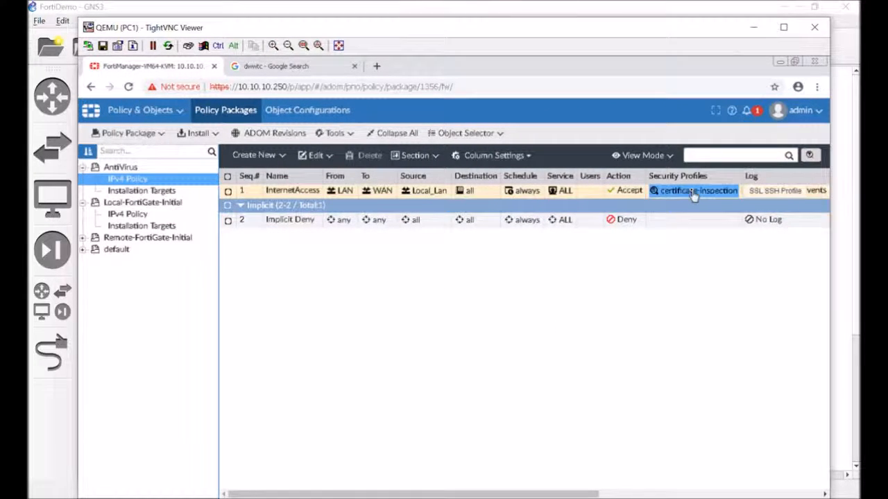
double_click(691, 195)
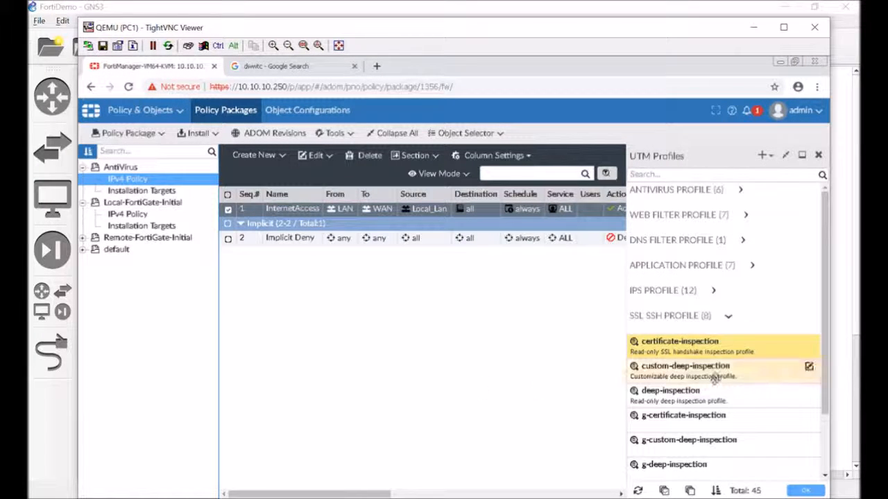
scroll(716, 378, down, 2)
scroll(716, 378, down, 1)
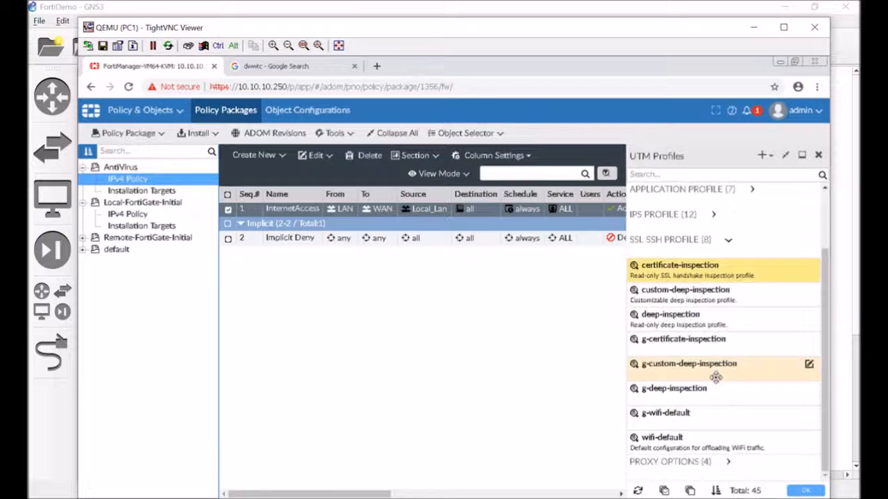
scroll(716, 378, up, 3)
click(708, 193)
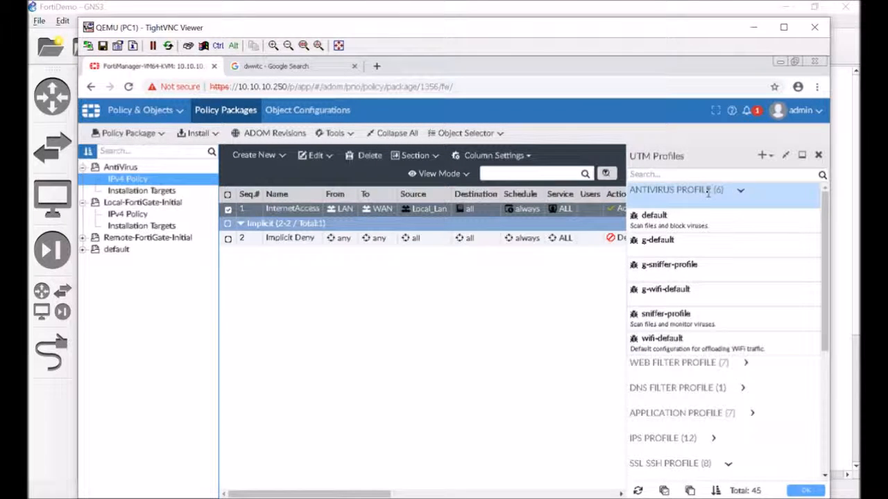
click(659, 220)
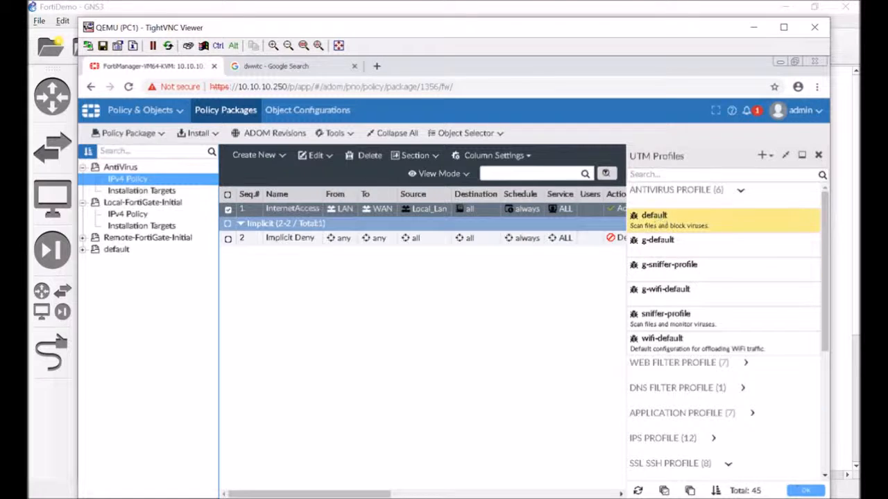
click(794, 492)
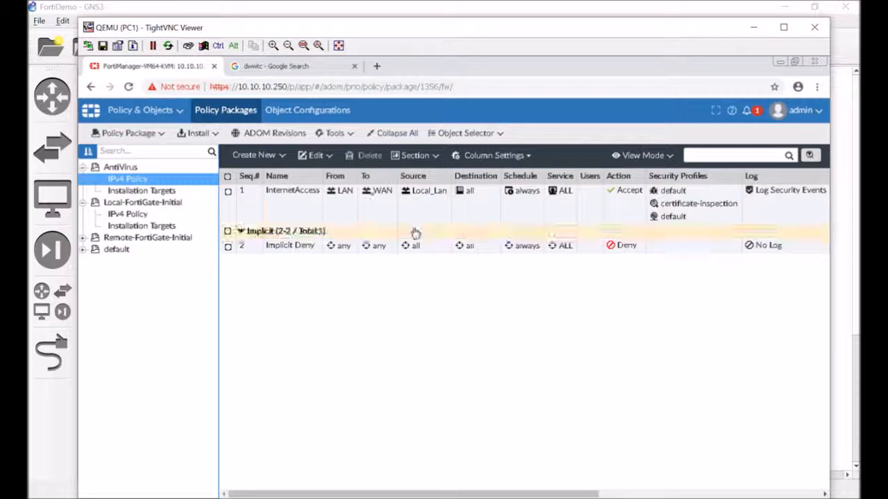
Step: Review the settings of the default AntiVirus profile in the object configurations and save it without changes
click(312, 113)
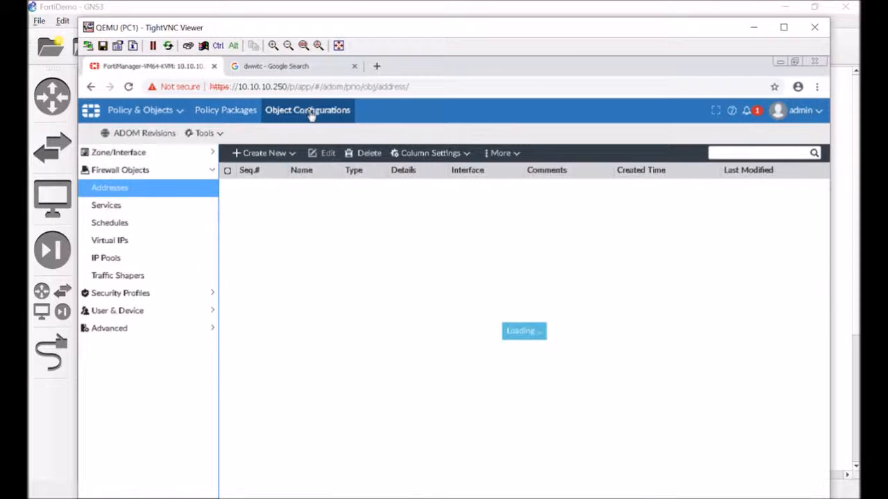
click(204, 299)
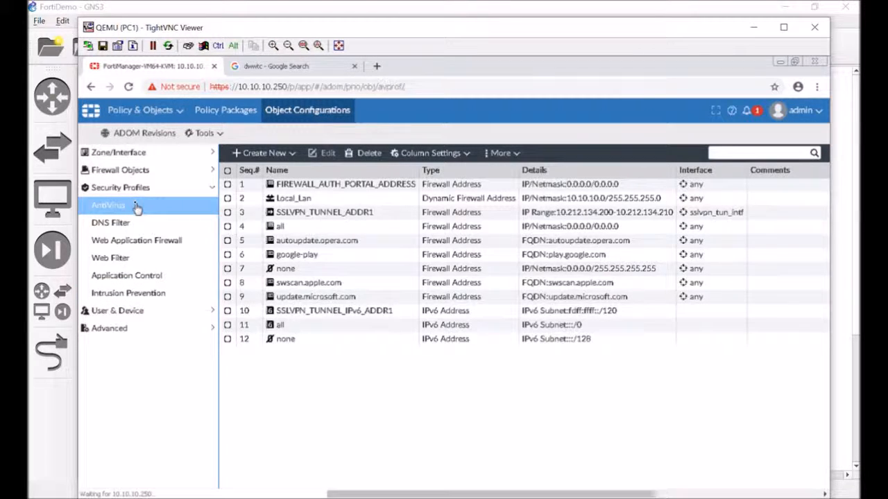
click(138, 205)
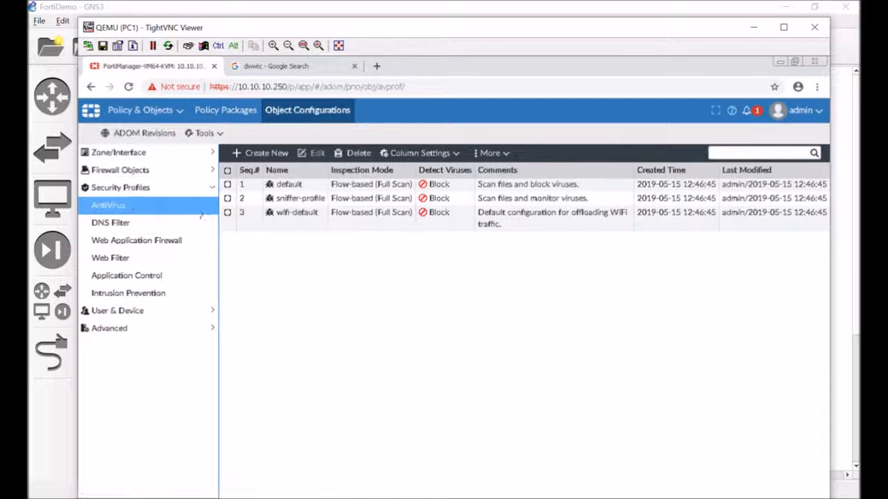
click(443, 181)
double_click(453, 190)
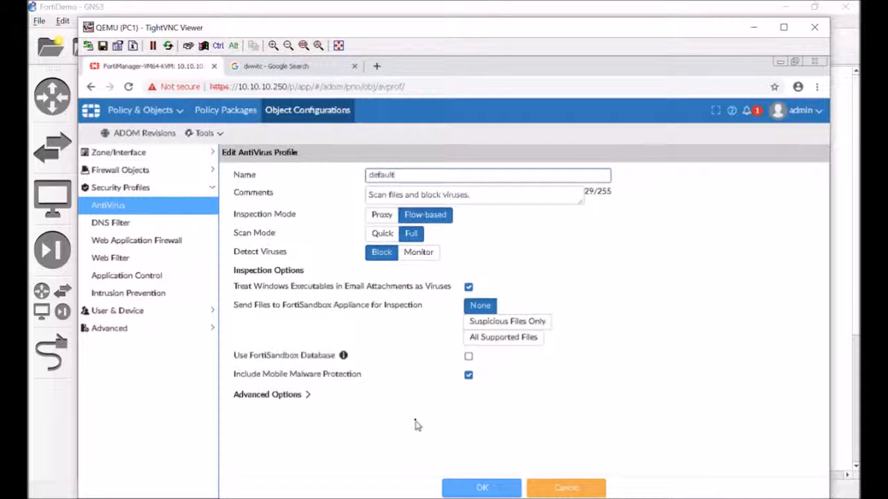
click(458, 488)
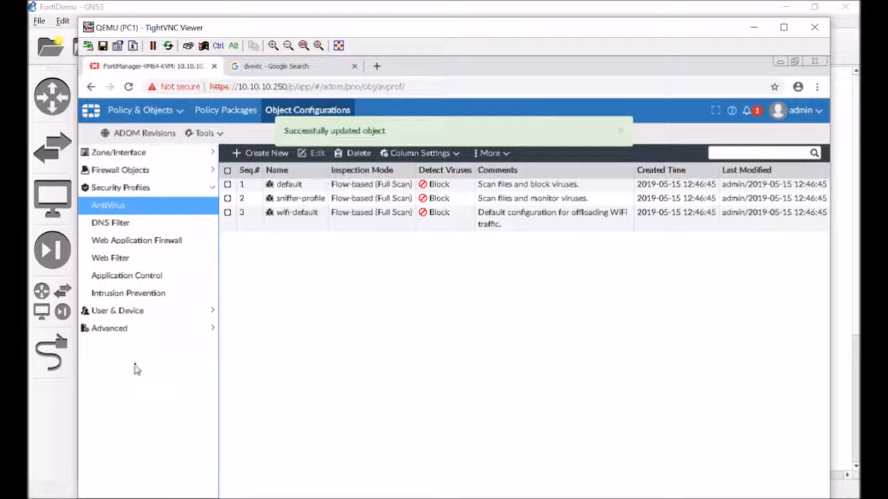
click(125, 329)
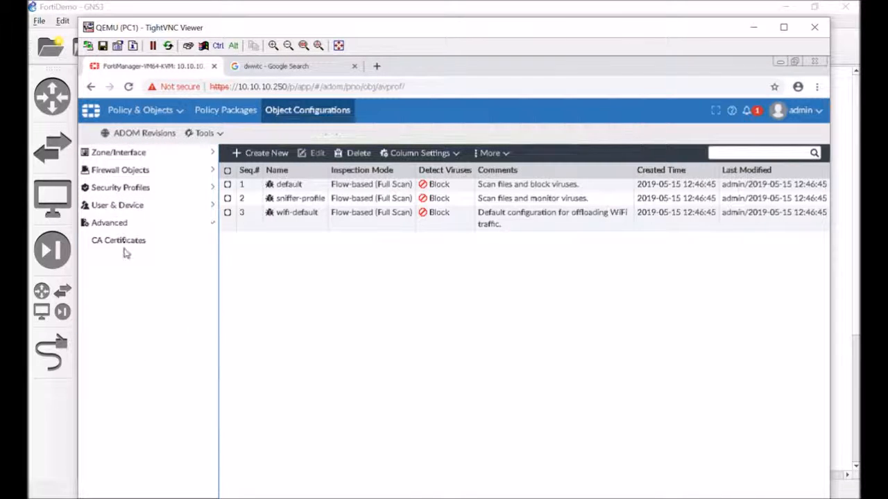
click(124, 227)
click(124, 155)
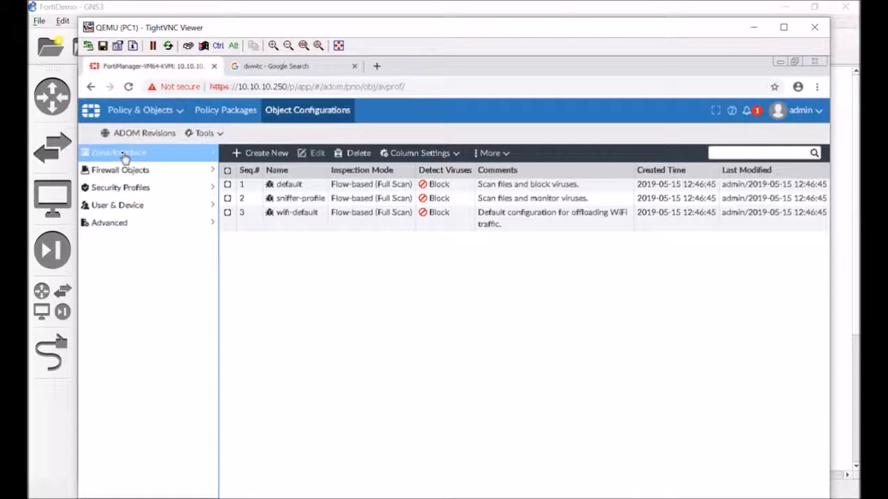
Step: Enable SSL/SSH Inspection among the security profiles in the display options for object configurations
click(201, 136)
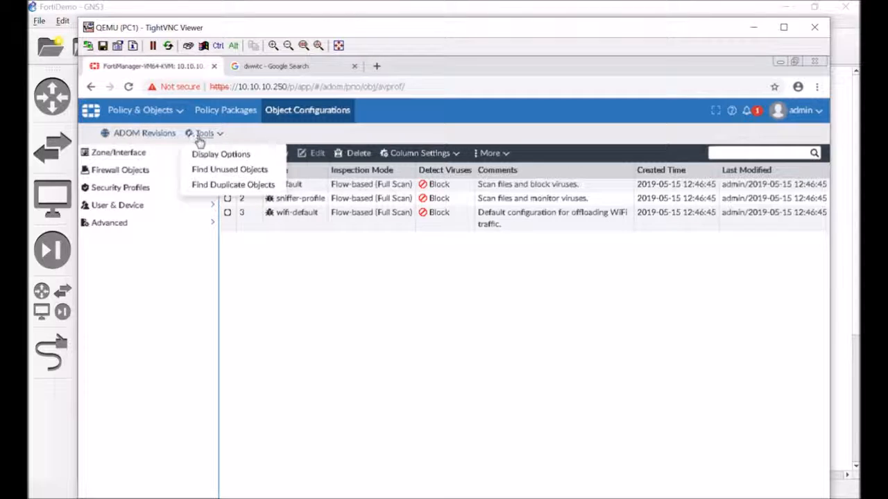
click(220, 156)
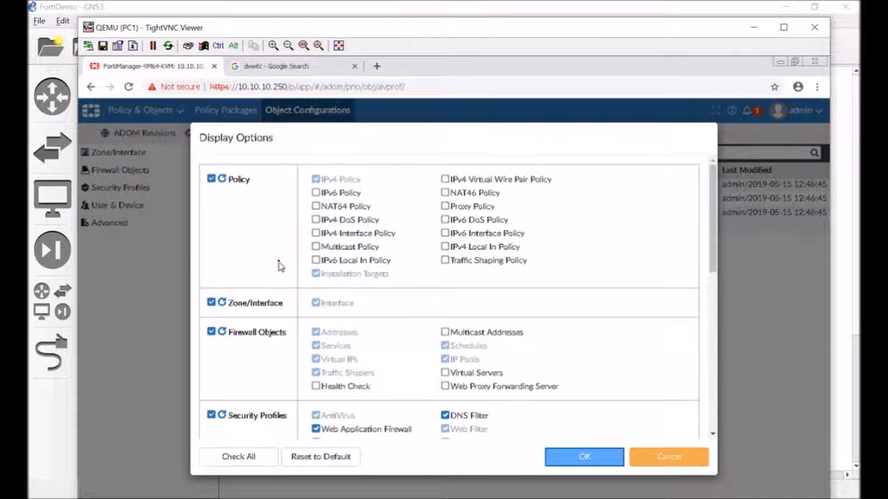
scroll(279, 267, down, 3)
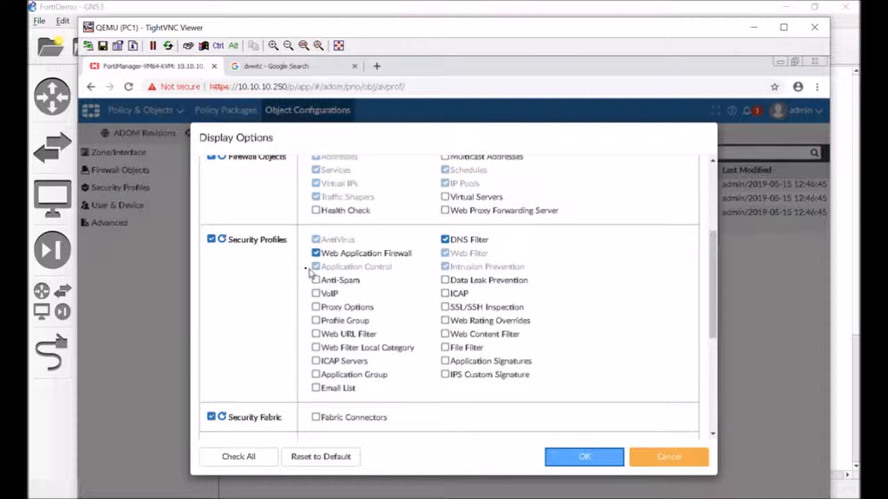
click(444, 307)
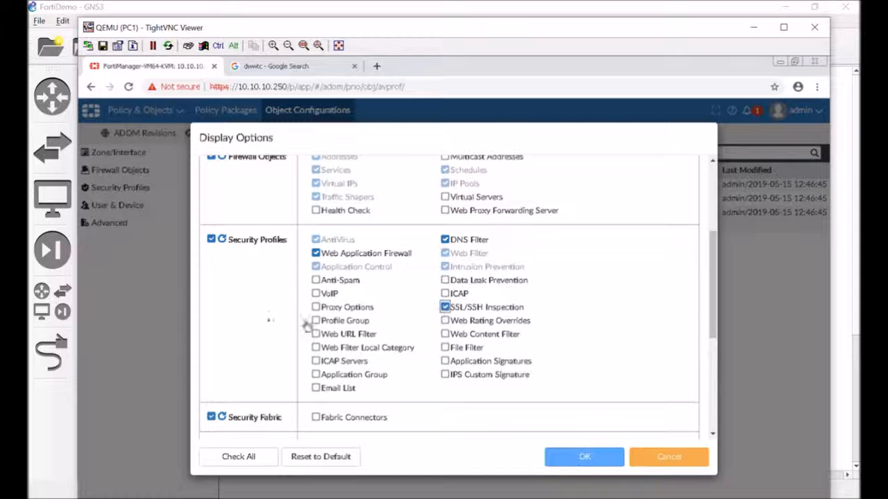
Step: Enable VPN Tunnel and Local Certificate under Dynamic Object in the display options and apply the selection
scroll(229, 327, down, 5)
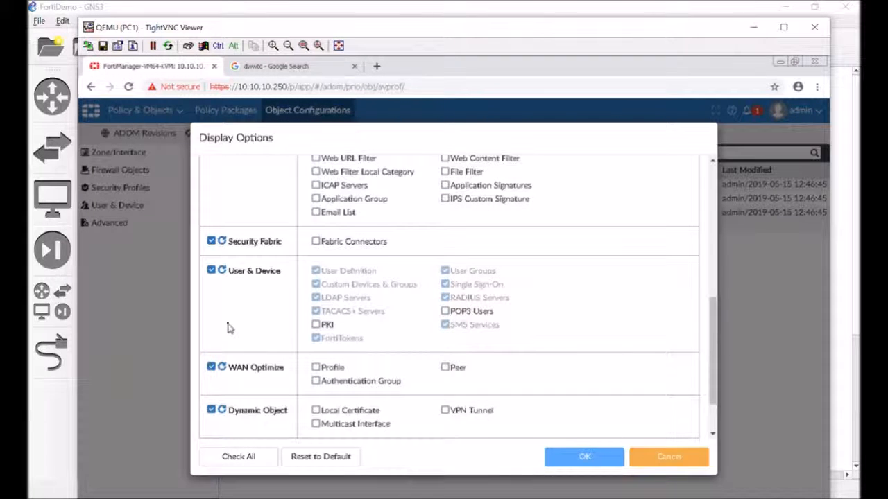
scroll(229, 327, down, 2)
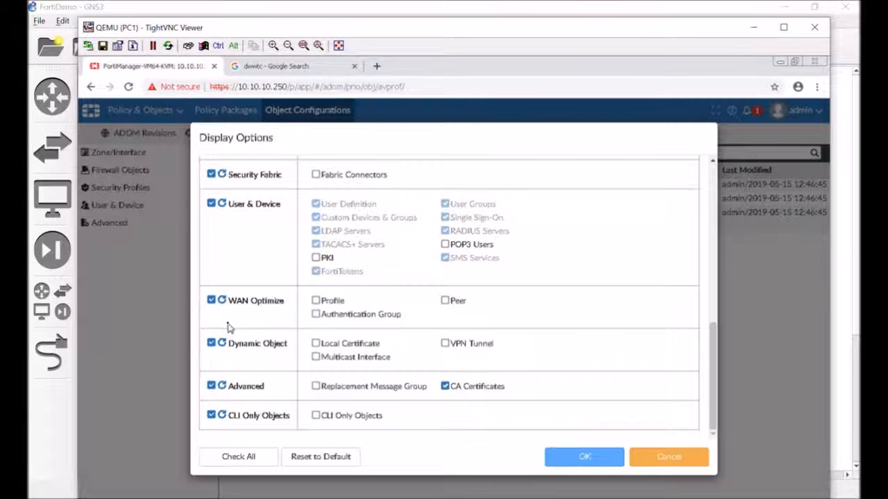
scroll(229, 327, up, 3)
scroll(229, 327, down, 3)
click(445, 344)
click(316, 343)
scroll(280, 342, up, 6)
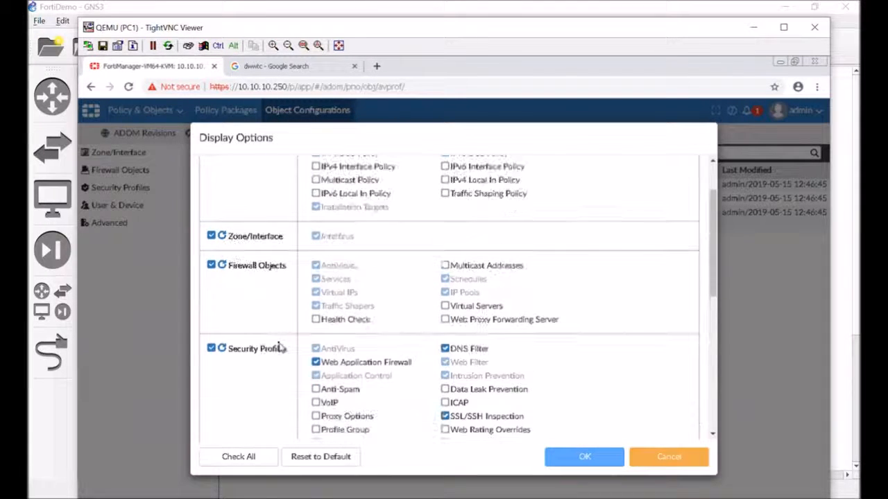
scroll(280, 346, up, 2)
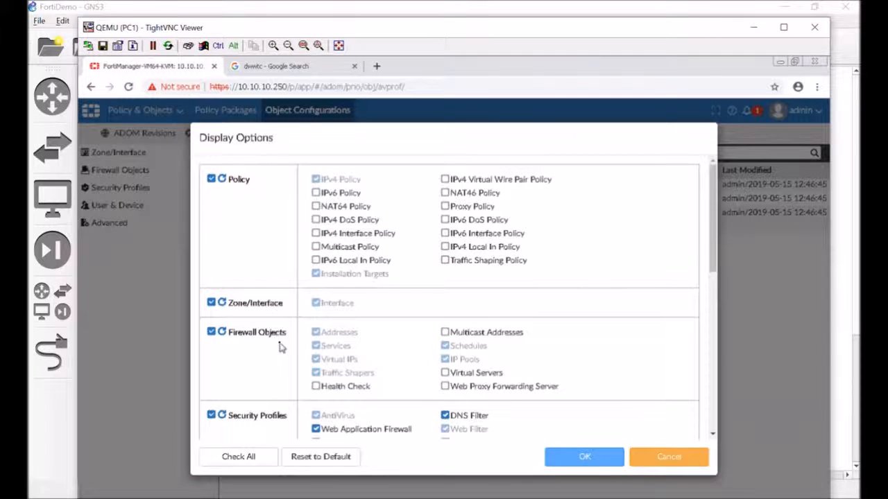
scroll(280, 348, down, 1)
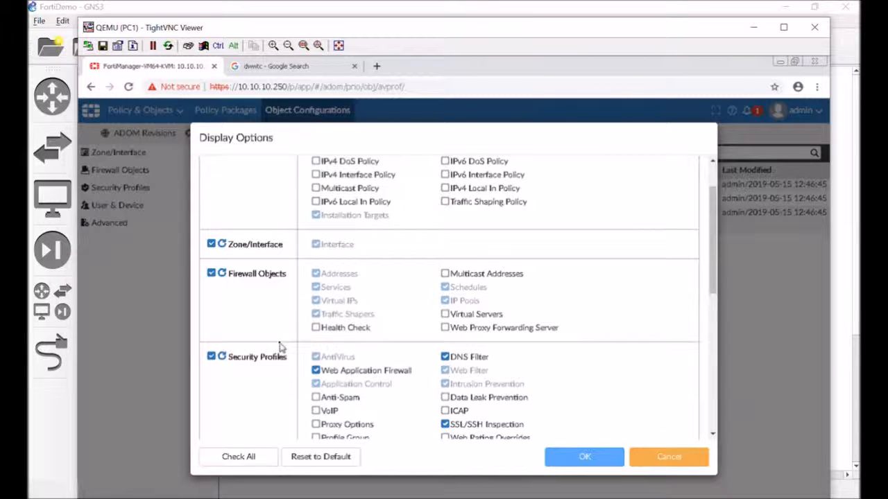
scroll(280, 346, down, 1)
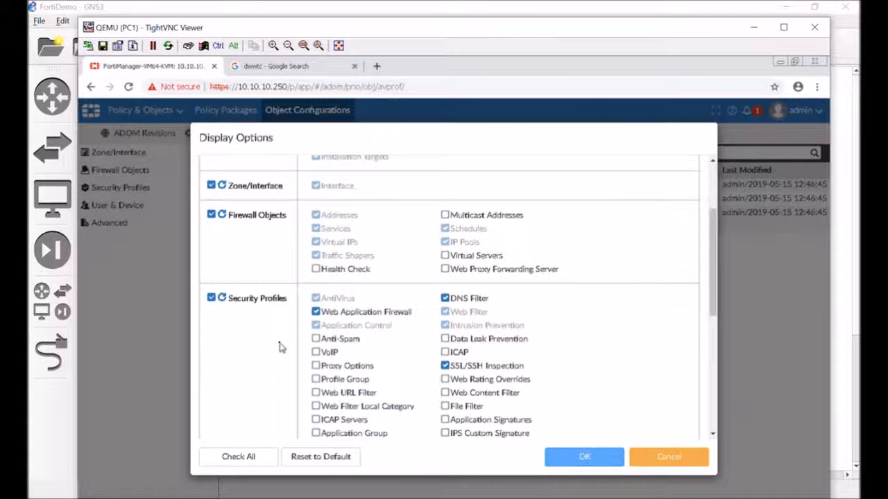
scroll(280, 348, down, 4)
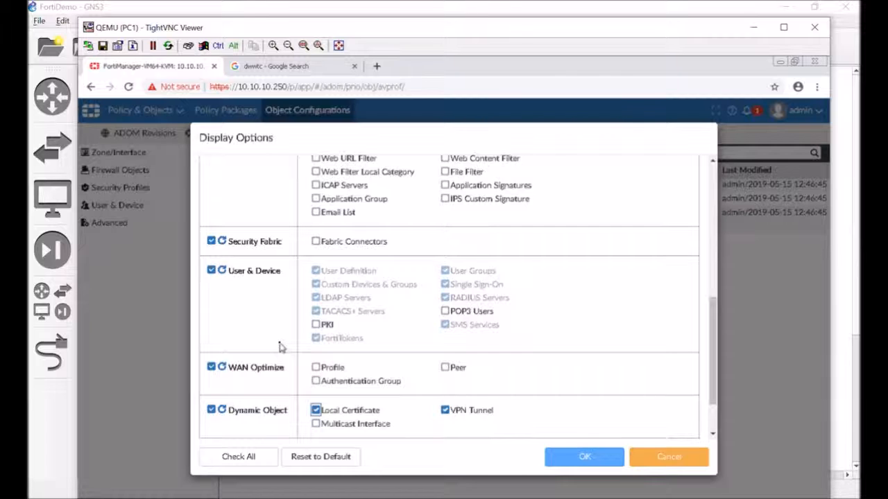
scroll(281, 347, down, 1)
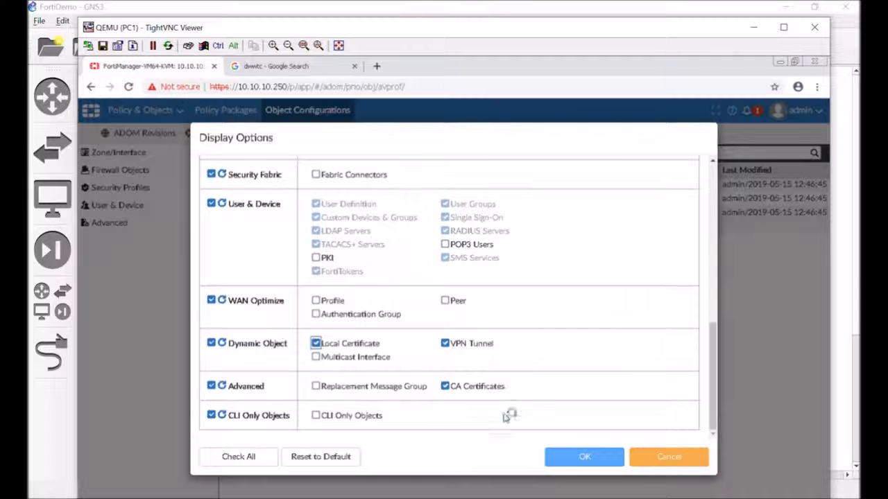
click(585, 456)
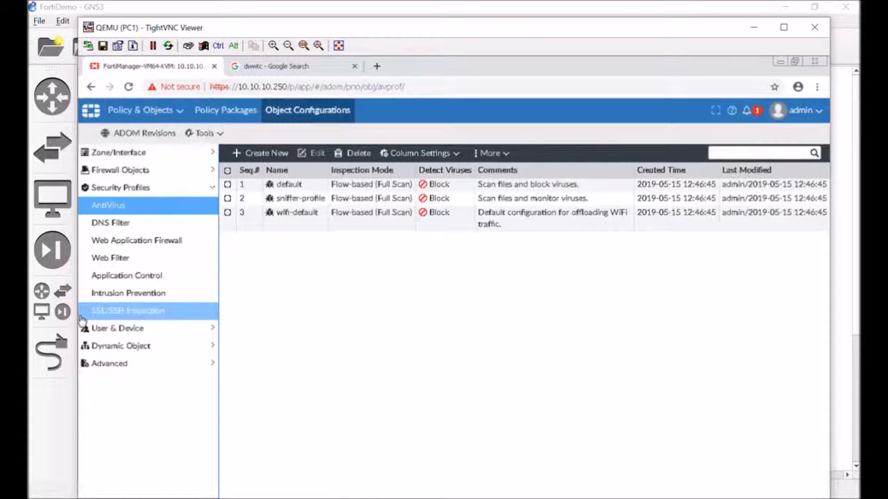
Step: Check the policy package status of the managed FortiGates in Device Manager and return to Policy & Objects
click(140, 110)
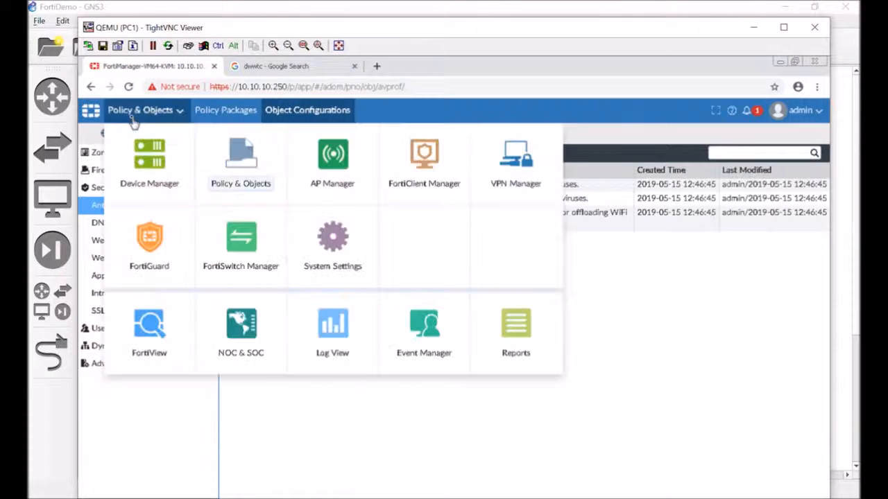
click(149, 156)
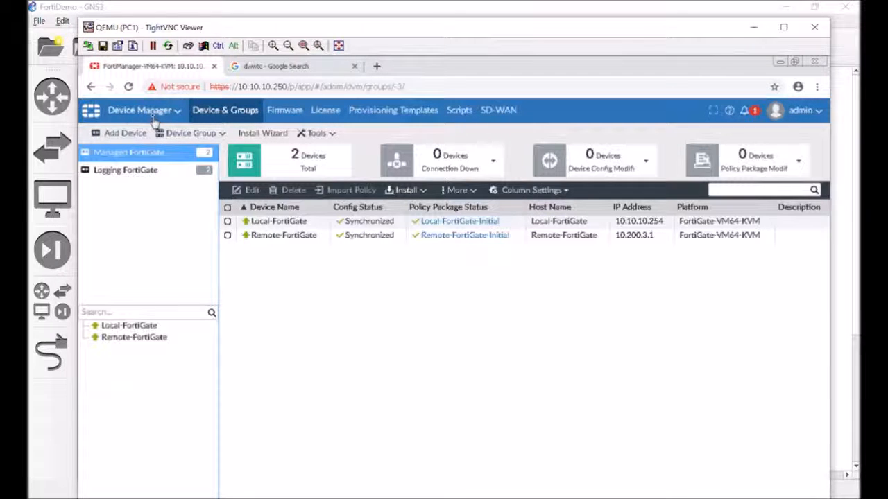
click(154, 118)
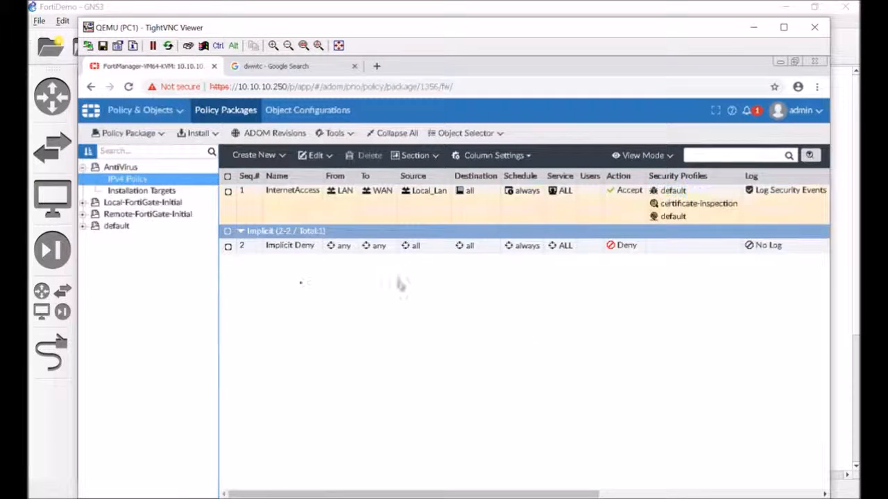
Step: Add Local-FortiGate and Remote-FortiGate as installation targets of the AntiVirus policy package
click(132, 192)
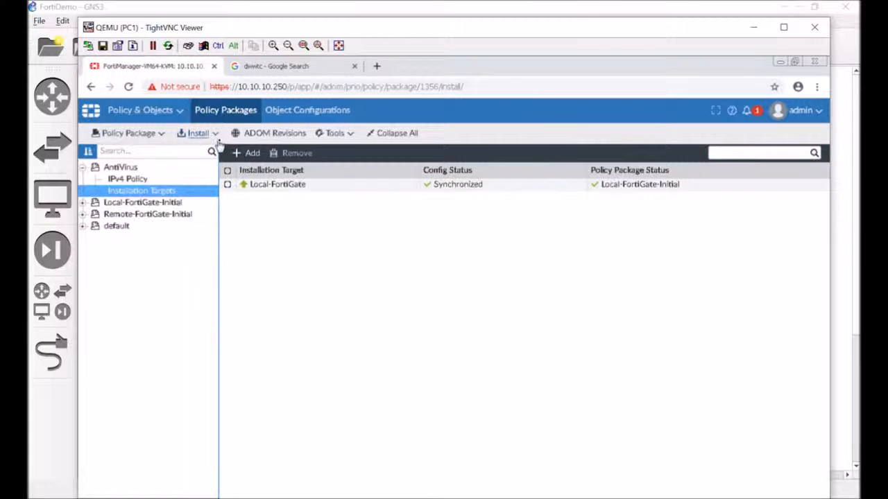
click(249, 152)
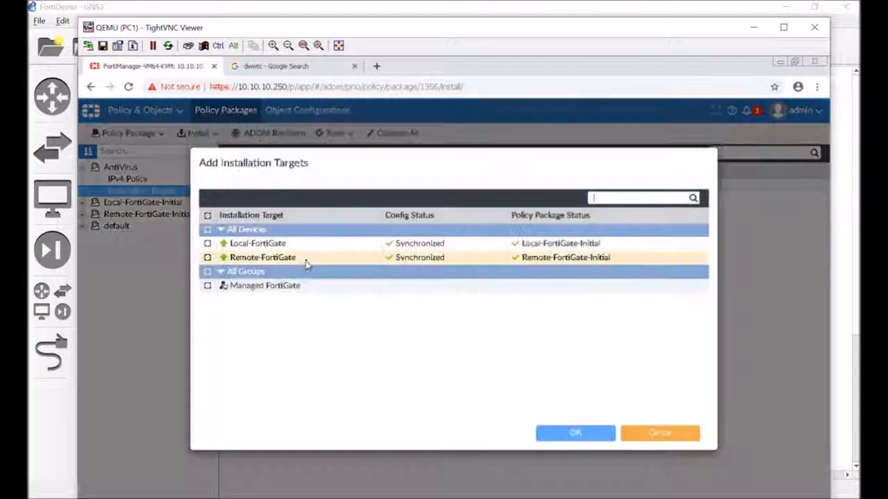
click(207, 257)
click(207, 244)
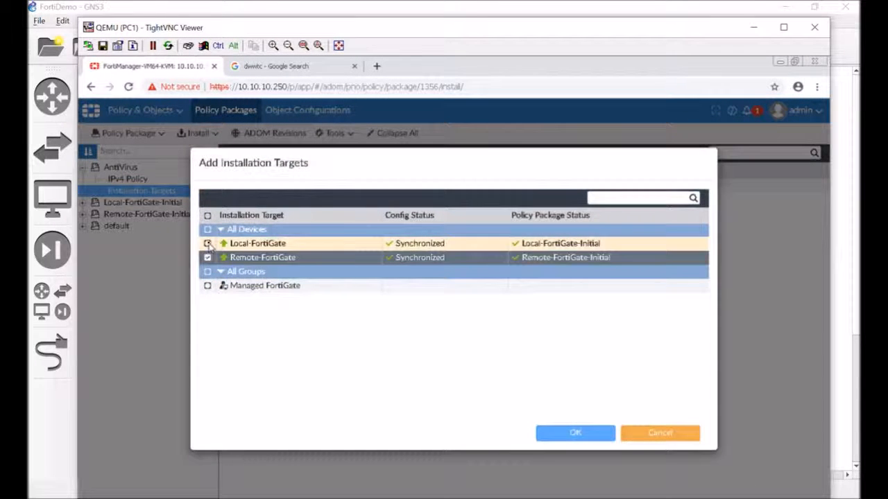
click(549, 437)
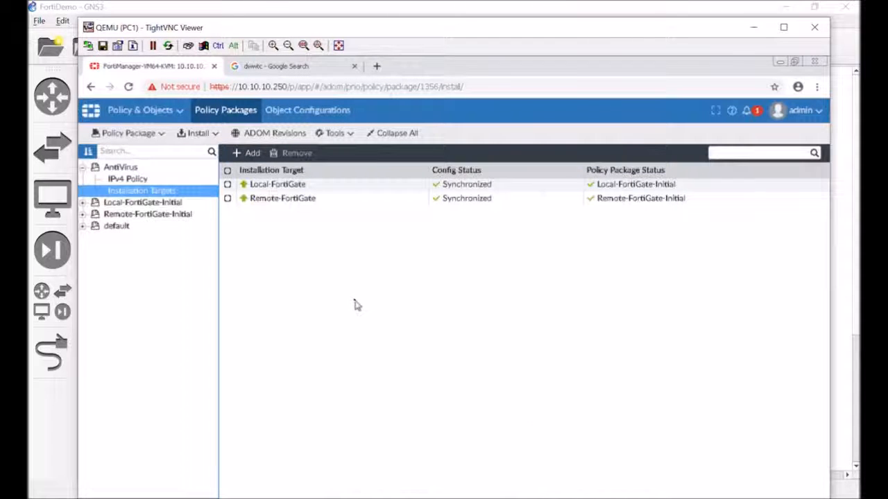
click(248, 154)
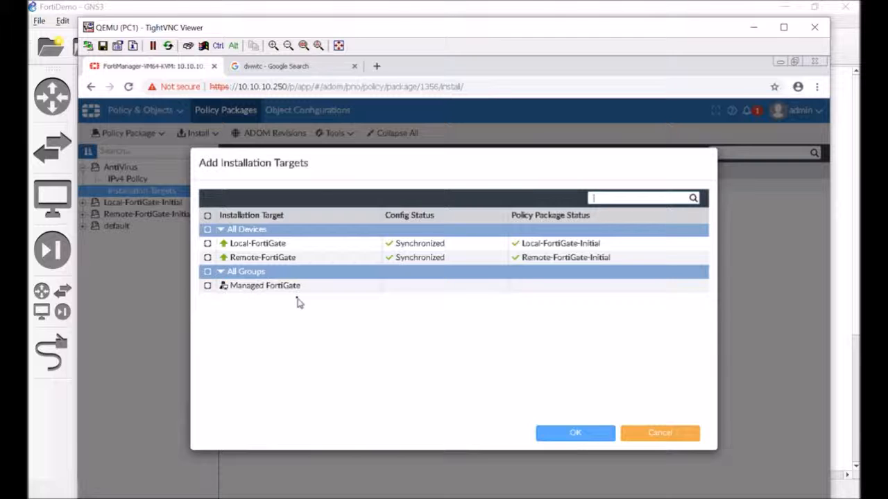
click(589, 433)
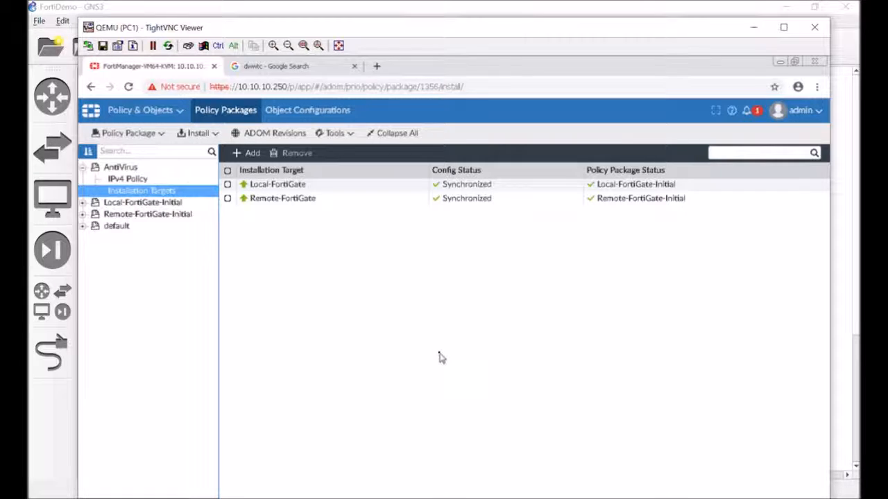
Step: Prepare the AntiVirus policy package and device settings for installation on Local-FortiGate and Remote-FortiGate, and review the validation status
click(197, 133)
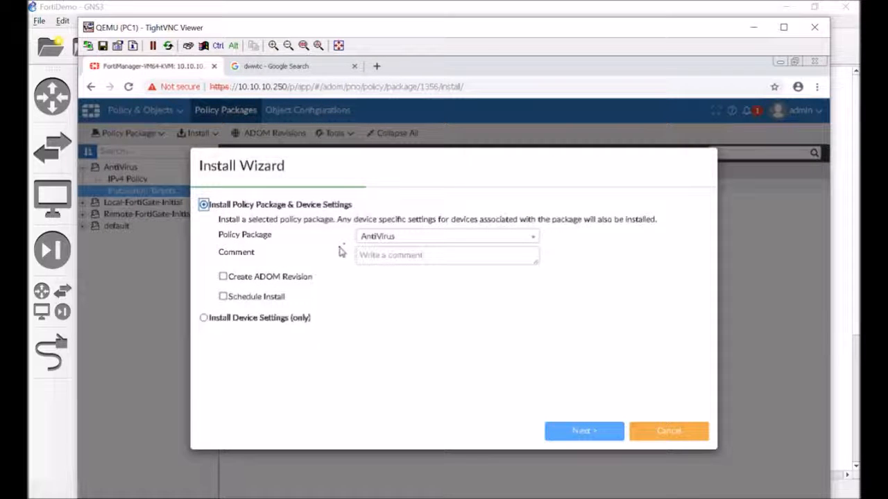
click(568, 431)
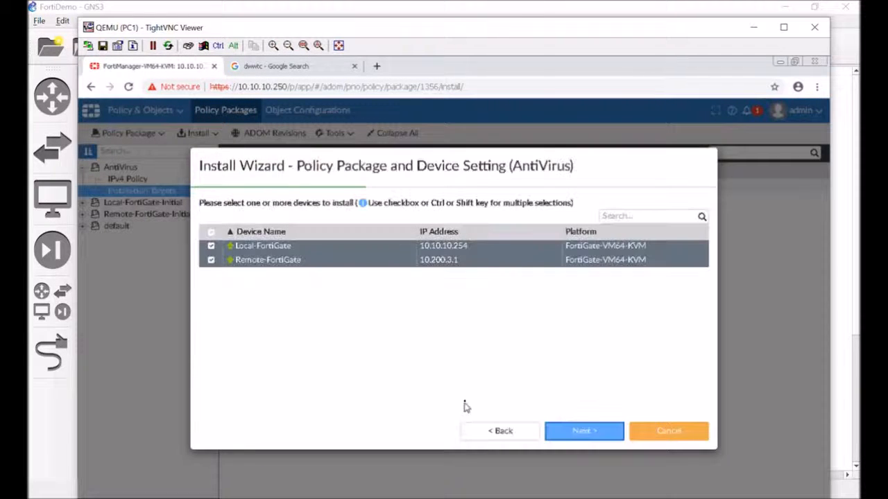
click(555, 433)
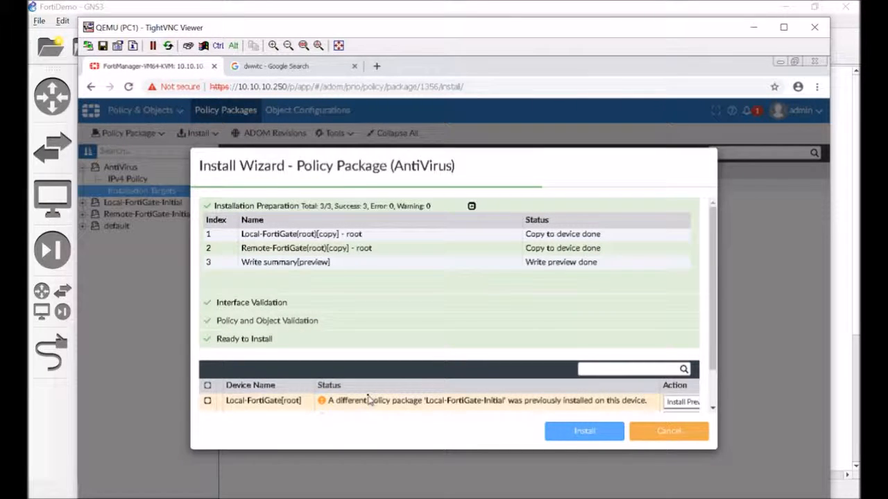
drag(714, 370, 714, 406)
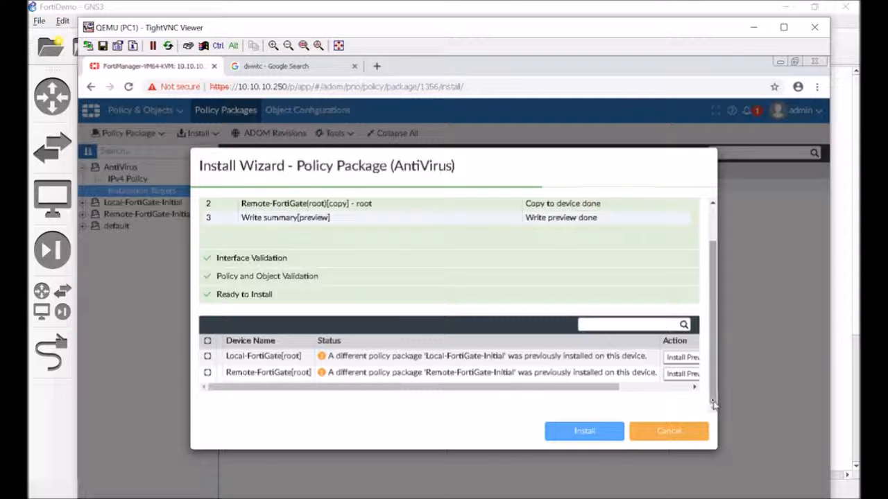
click(669, 388)
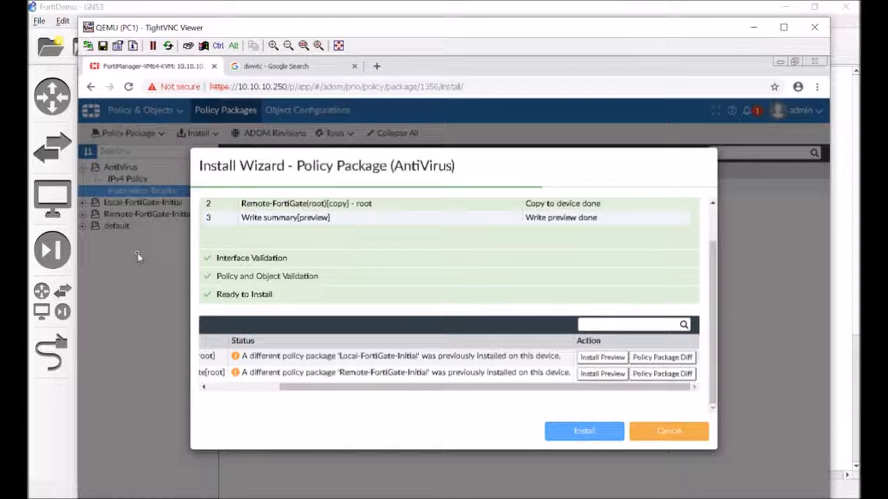
Step: Select all devices in the validated list and install the AntiVirus policy package on them
click(566, 433)
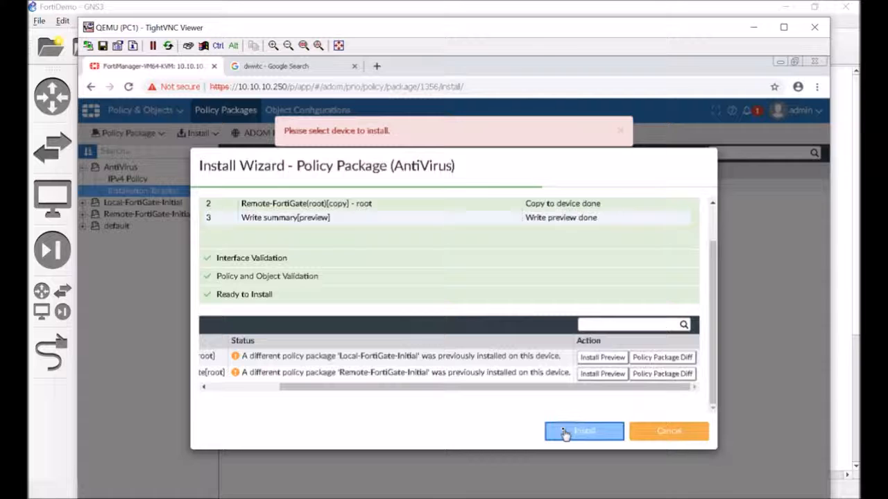
drag(322, 387, 193, 385)
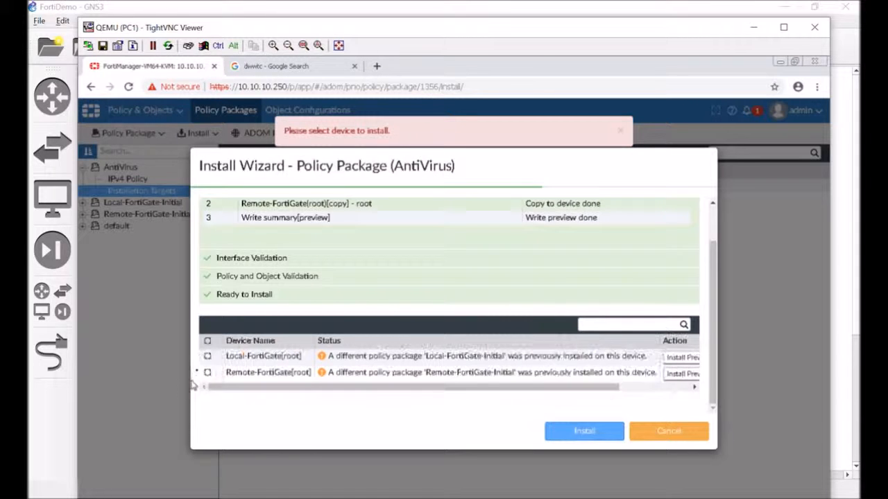
click(207, 341)
click(573, 436)
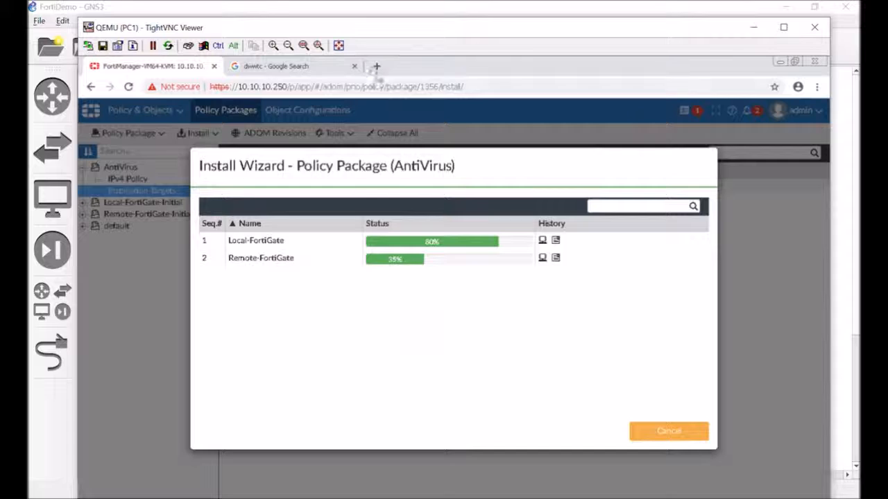
Step: Search the web for "eicar" in the other browser tab and open the European Expert Group for IT-Security site
click(309, 70)
click(323, 87)
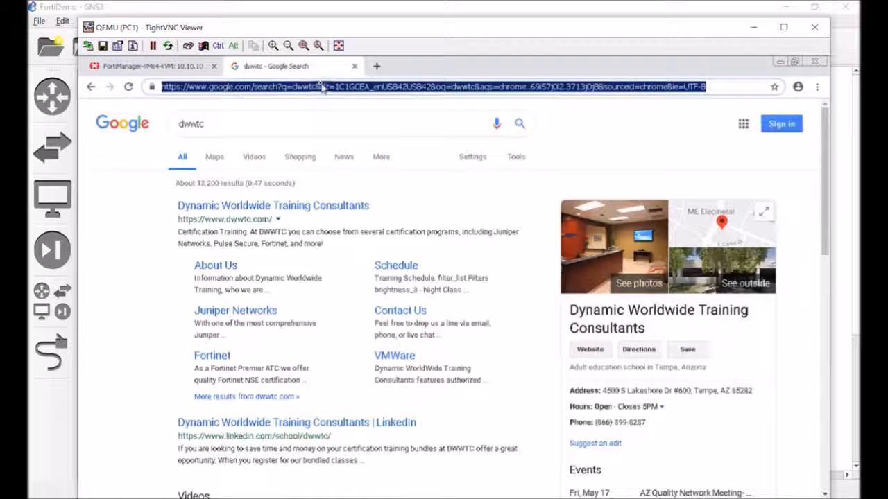
key(BackSpace)
text(eicare)
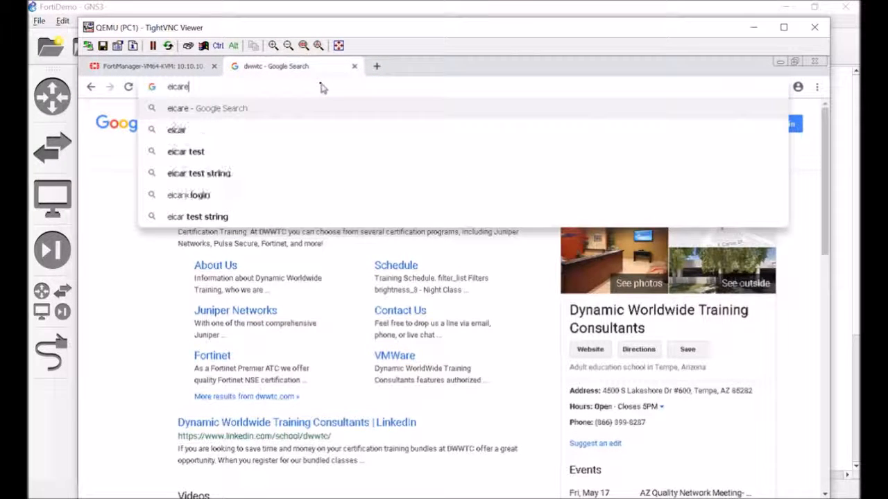
key(BackSpace)
key(Return)
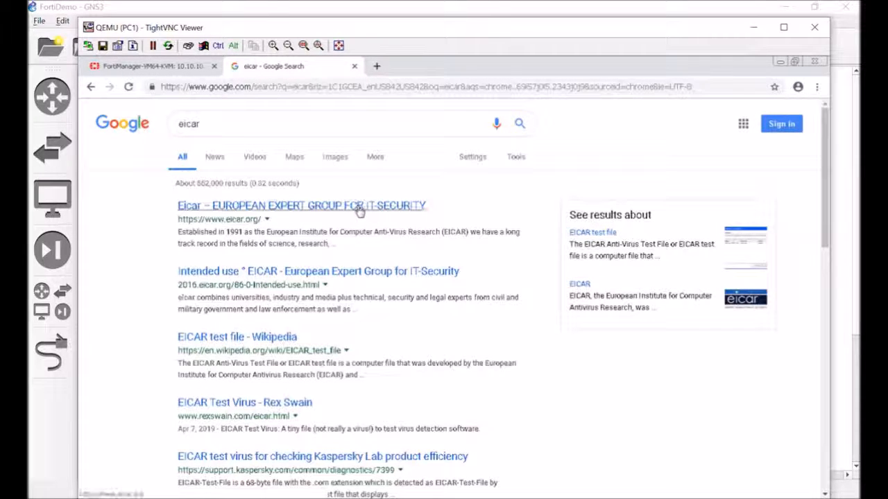
click(360, 210)
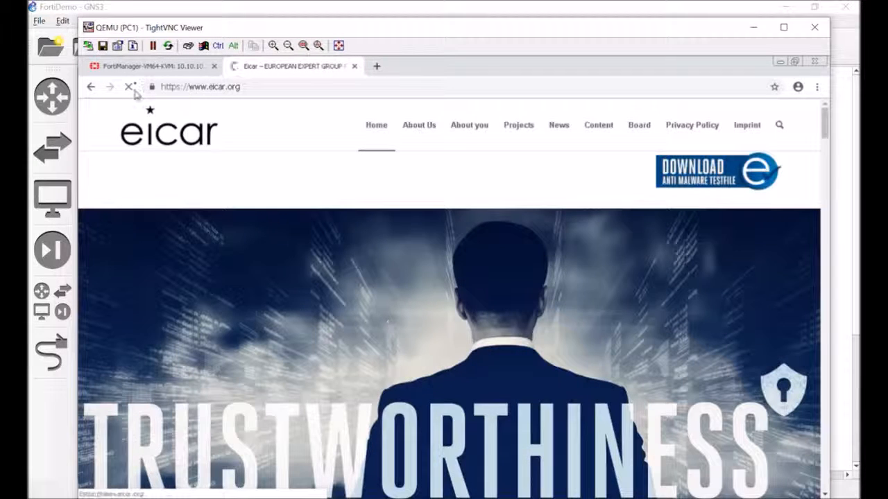
Step: Open EICAR's anti-malware testfile page and go to the http and https download area on its download page
click(176, 88)
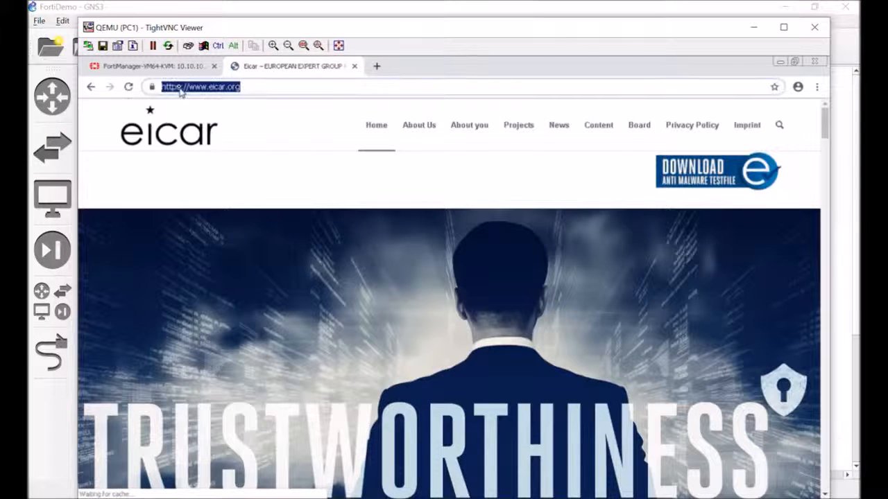
click(181, 88)
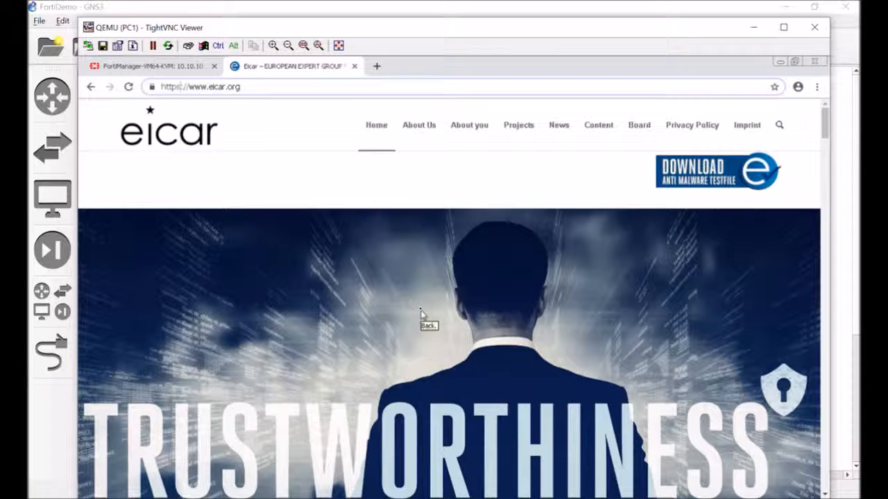
scroll(418, 308, down, 3)
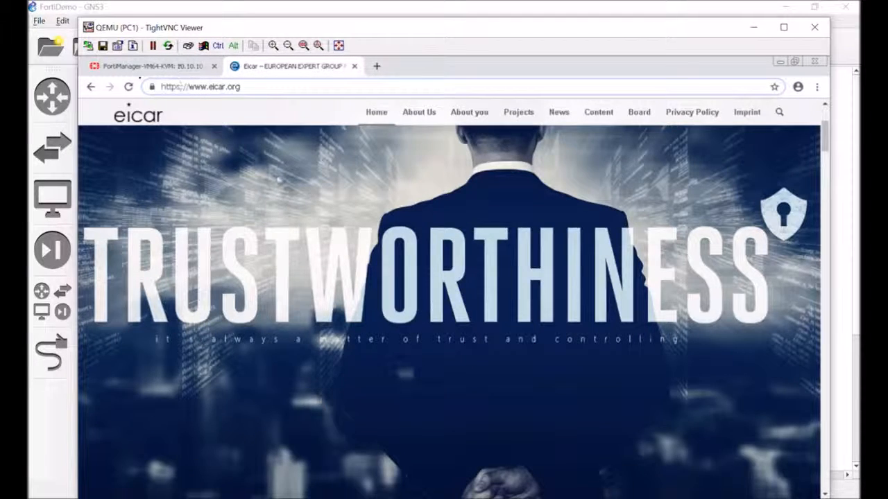
scroll(319, 231, up, 3)
click(675, 181)
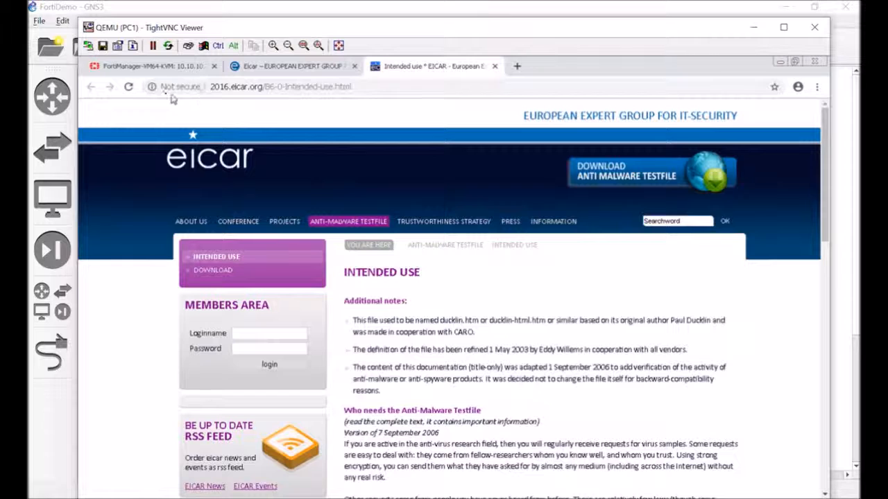
click(213, 270)
scroll(619, 351, down, 5)
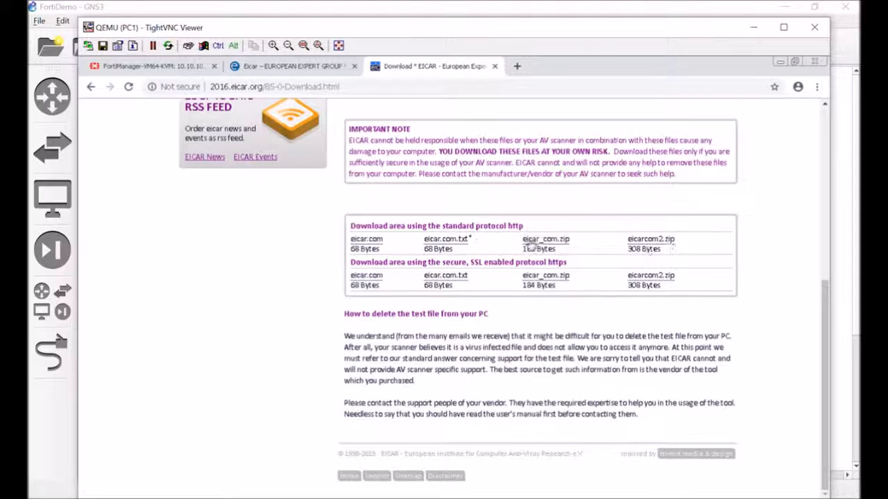
Step: Finish the AntiVirus package installation in FortiManager and check the managed devices' policy package status in Device Manager
click(146, 68)
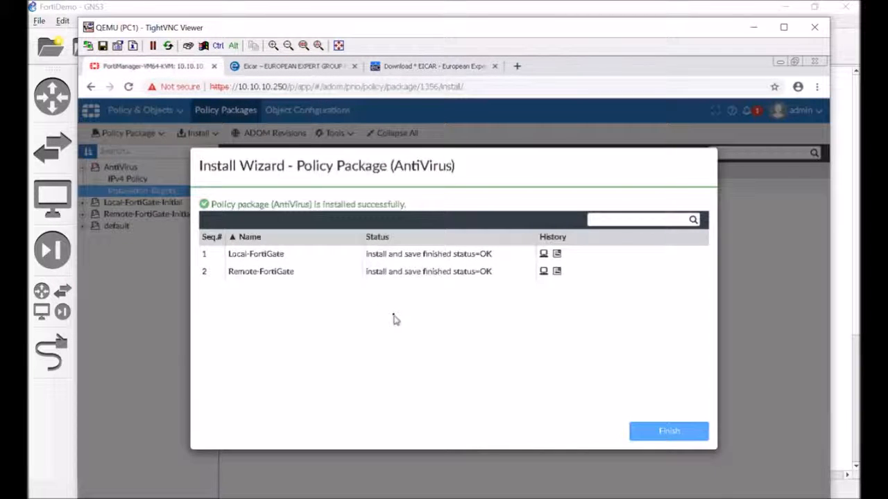
click(701, 430)
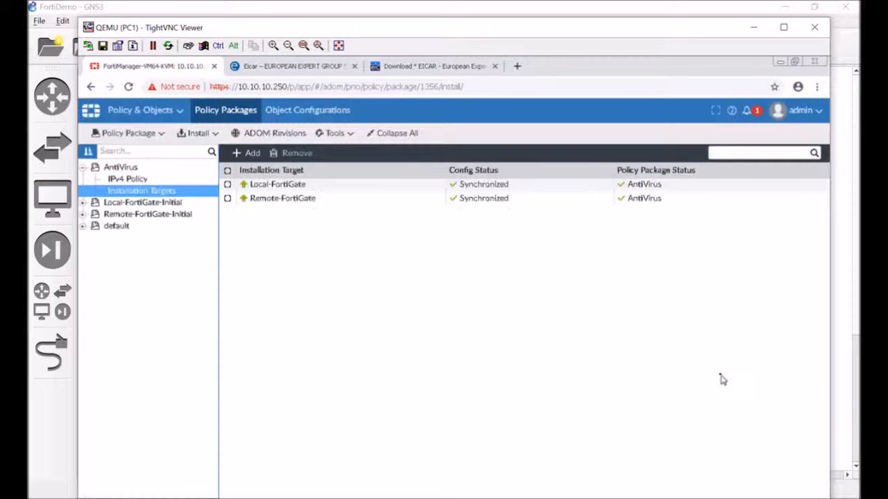
click(155, 113)
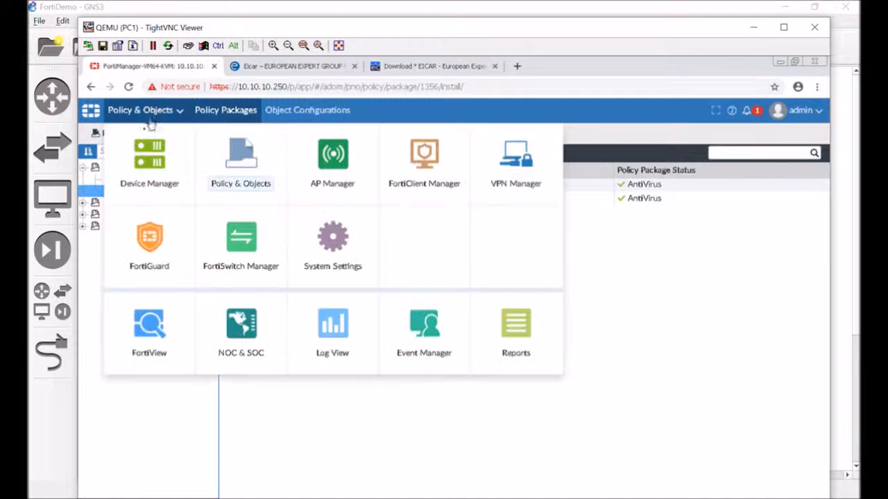
click(150, 153)
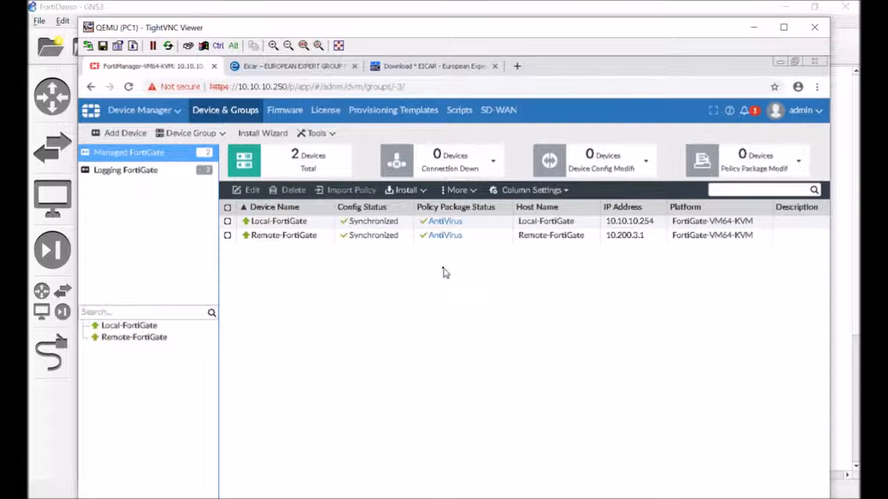
Step: Try to download the eicar.com test file over standard http, and switch to the FortiDemo topology in GNS3
click(392, 67)
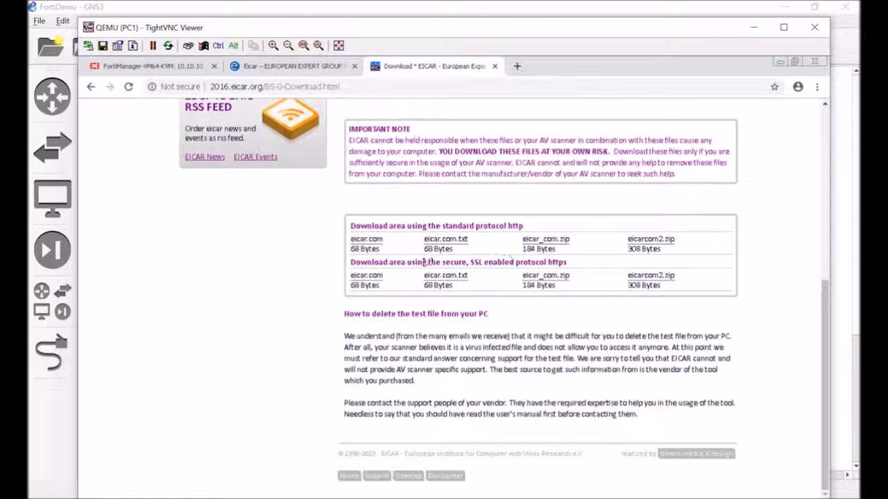
click(366, 240)
drag(273, 178, 715, 428)
click(696, 408)
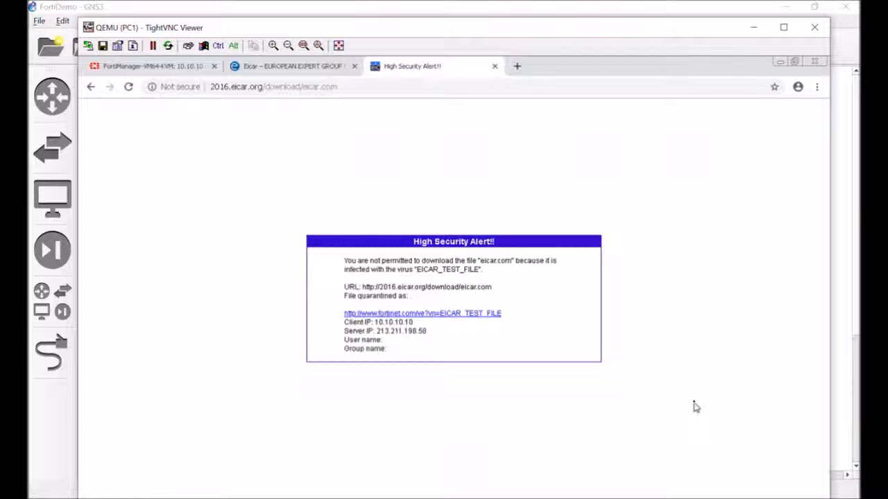
click(495, 6)
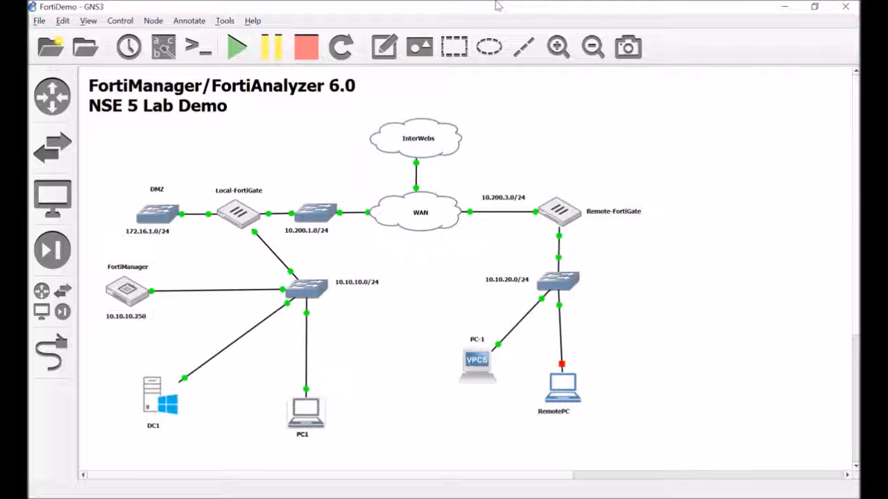